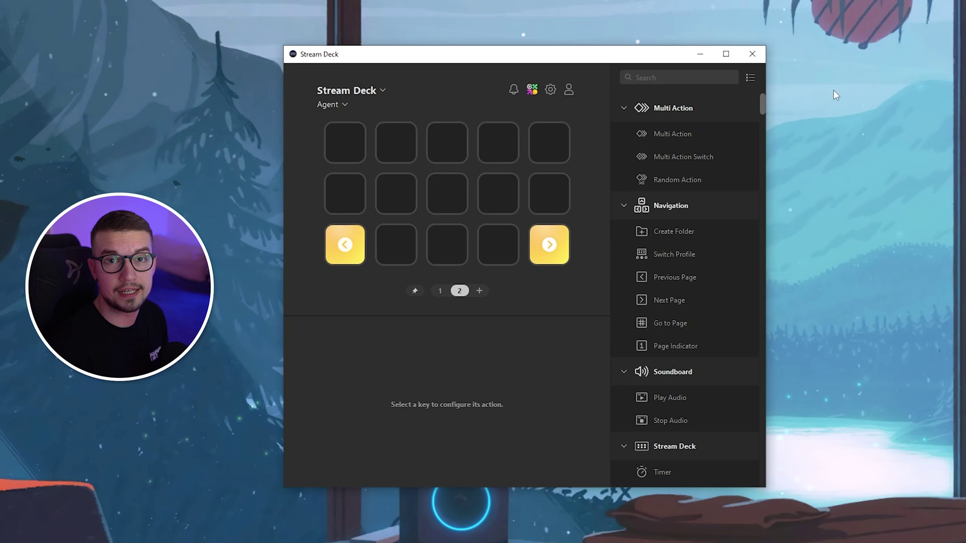
Search the Elgato Marketplace for 'tiktok' from the browser
{"action": "left_click", "coordinate": [833, 94]}
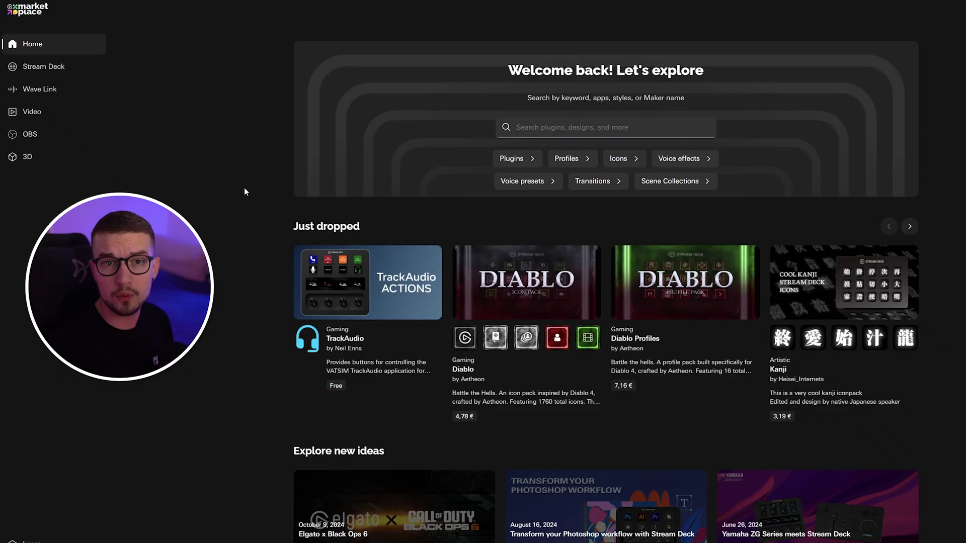
{"action": "left_click", "coordinate": [556, 128]}
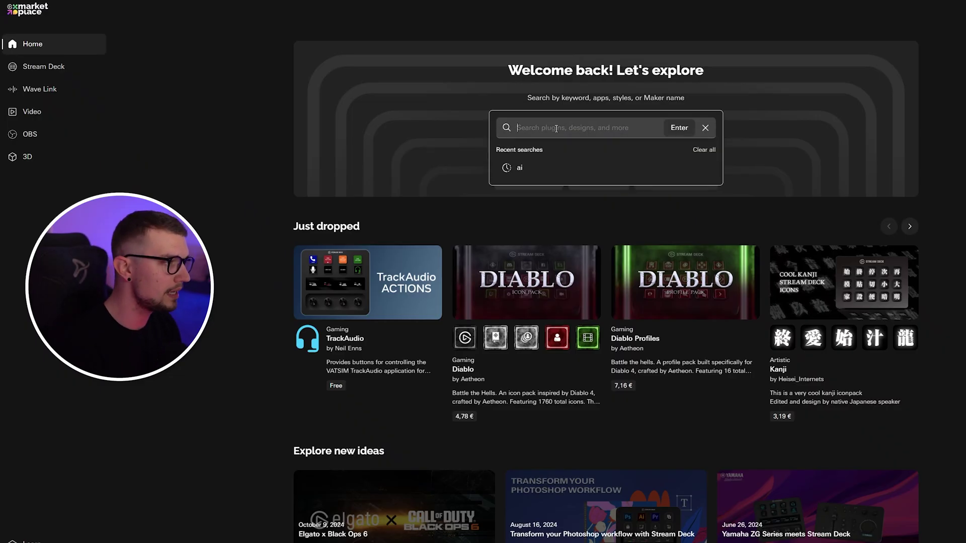
{"action": "type", "text": "tiktok"}
{"action": "key", "text": "Return"}
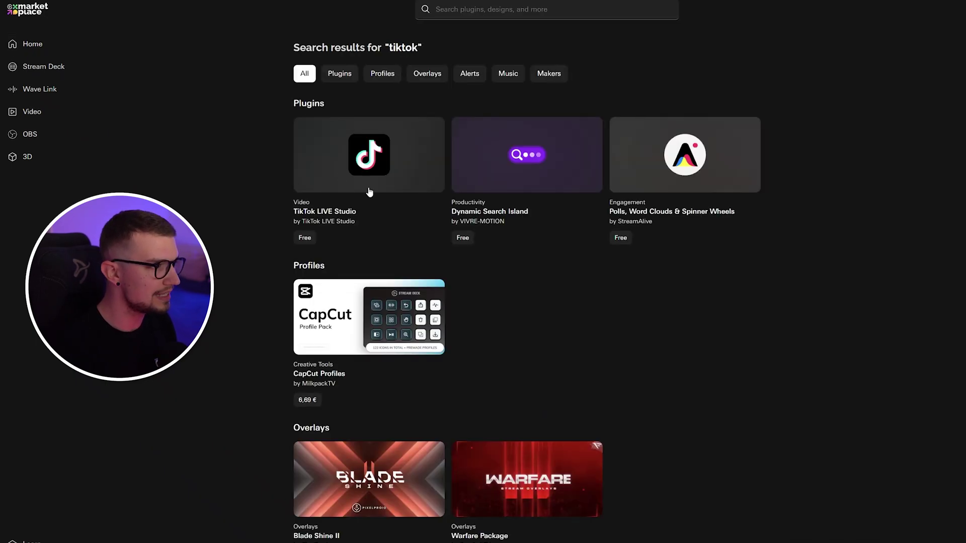
Get the TikTok LIVE Studio plugin and allow the browser to reopen Stream Deck
{"action": "left_click", "coordinate": [320, 173]}
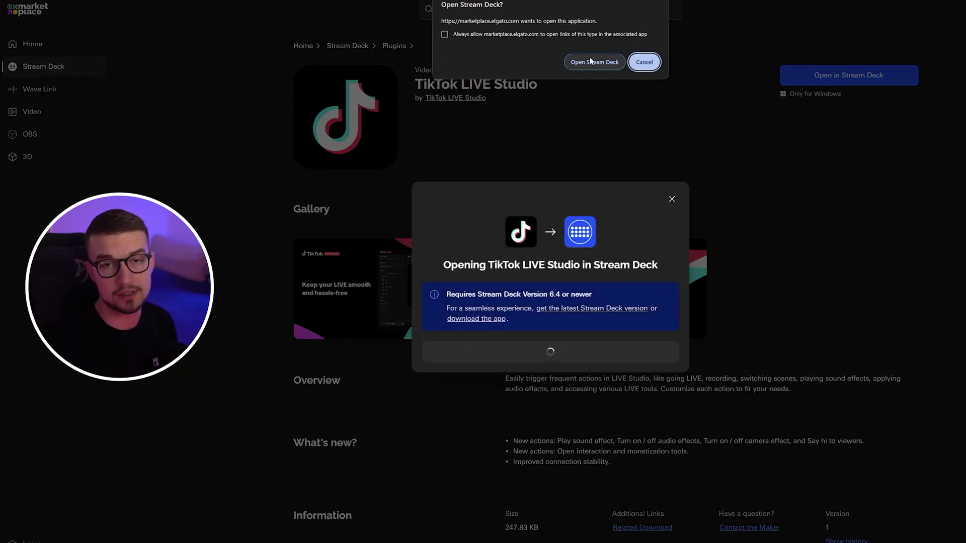
{"action": "left_click", "coordinate": [596, 63]}
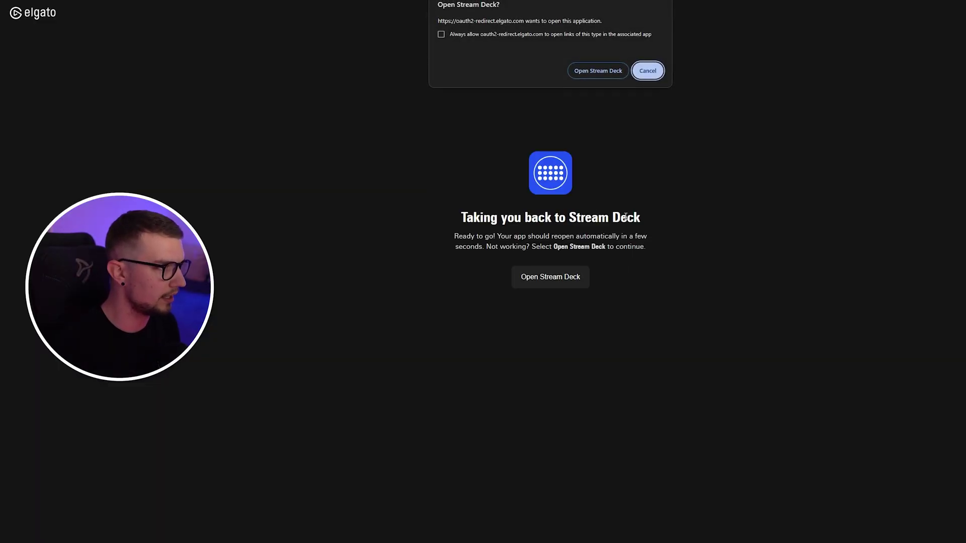
{"action": "left_click", "coordinate": [595, 71]}
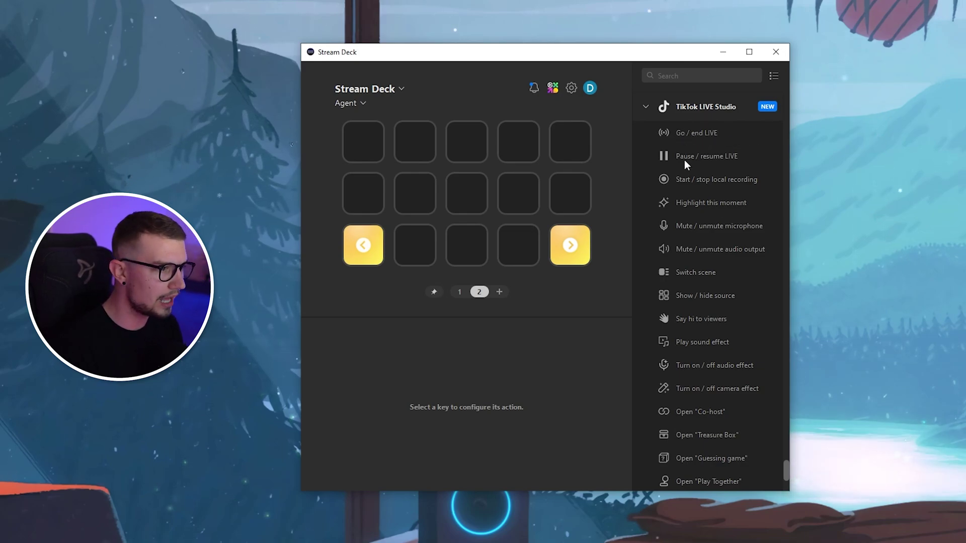
{"action": "scroll", "coordinate": [688, 195], "scroll_direction": "down", "scroll_amount": 2}
{"action": "scroll", "coordinate": [688, 157], "scroll_direction": "up", "scroll_amount": 2}
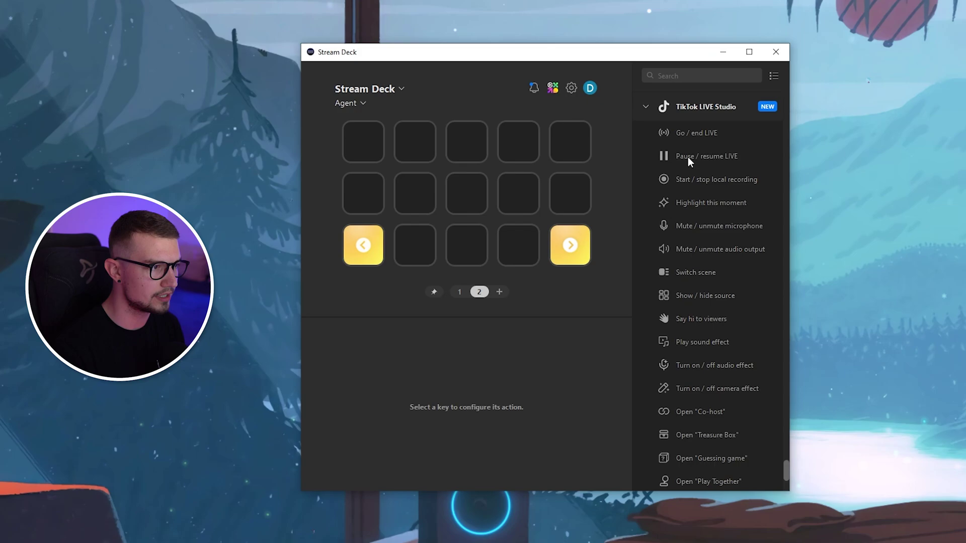
{"action": "scroll", "coordinate": [709, 339], "scroll_direction": "down", "scroll_amount": 2}
{"action": "scroll", "coordinate": [701, 385], "scroll_direction": "down", "scroll_amount": 2}
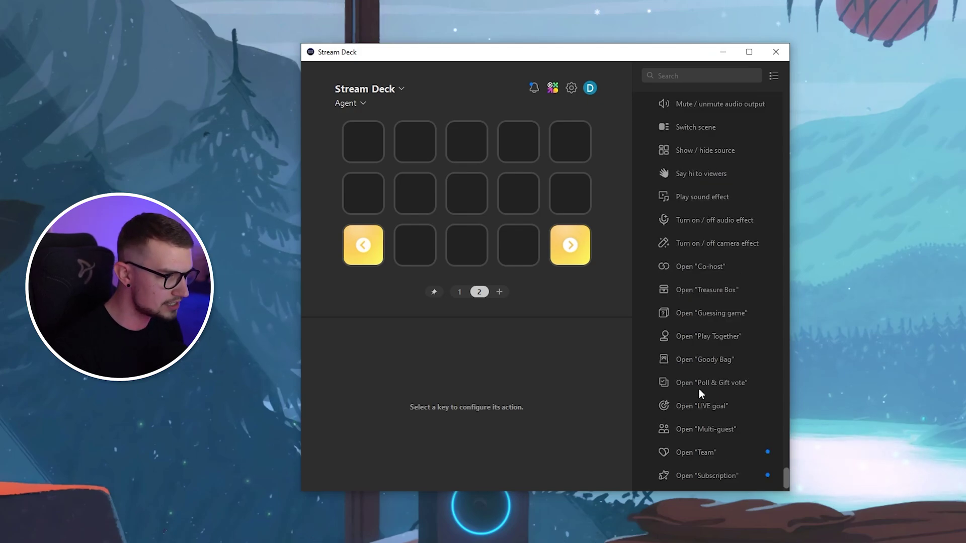
{"action": "scroll", "coordinate": [699, 388], "scroll_direction": "down", "scroll_amount": 1}
{"action": "scroll", "coordinate": [698, 473], "scroll_direction": "up", "scroll_amount": 3}
{"action": "scroll", "coordinate": [701, 318], "scroll_direction": "up", "scroll_amount": 1}
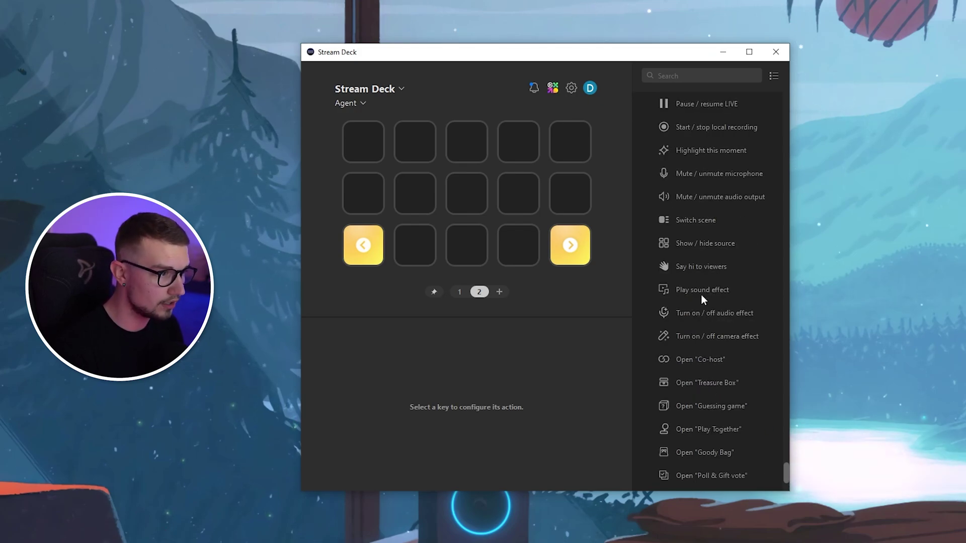
{"action": "scroll", "coordinate": [698, 370], "scroll_direction": "up", "scroll_amount": 4}
{"action": "scroll", "coordinate": [689, 340], "scroll_direction": "down", "scroll_amount": 3}
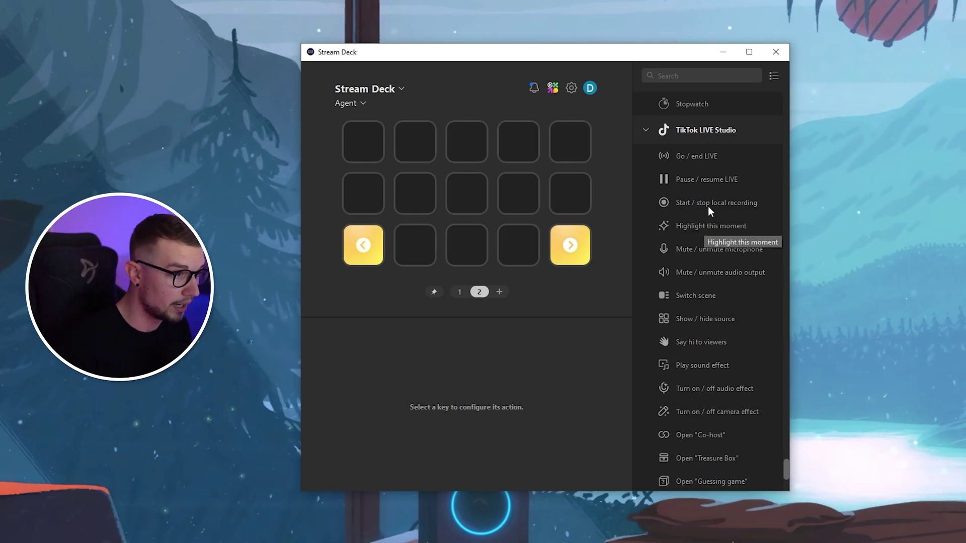
Place Go / end LIVE on the top-left key and minimize TikTok LIVE Studio
{"action": "left_click_drag", "start_coordinate": [700, 156], "coordinate": [363, 142]}
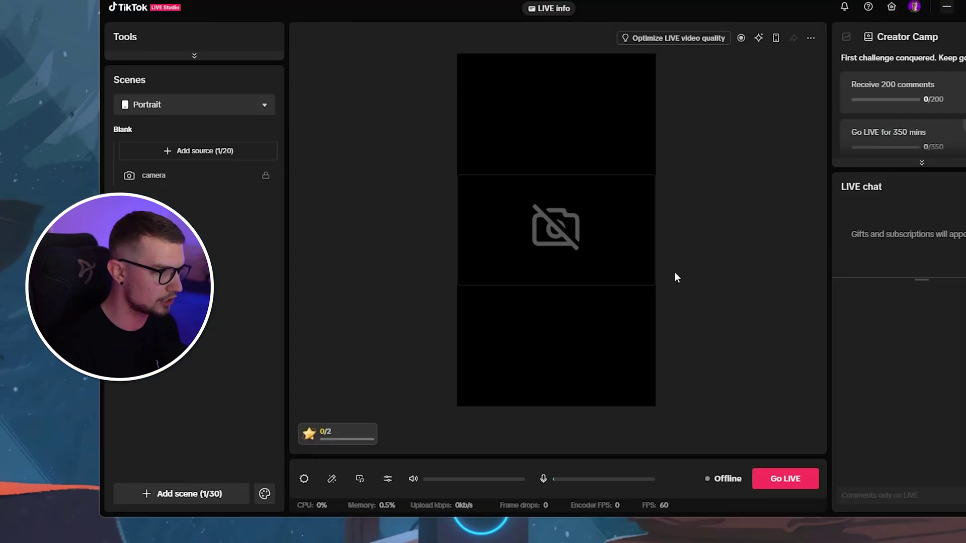
{"action": "left_click", "coordinate": [947, 9]}
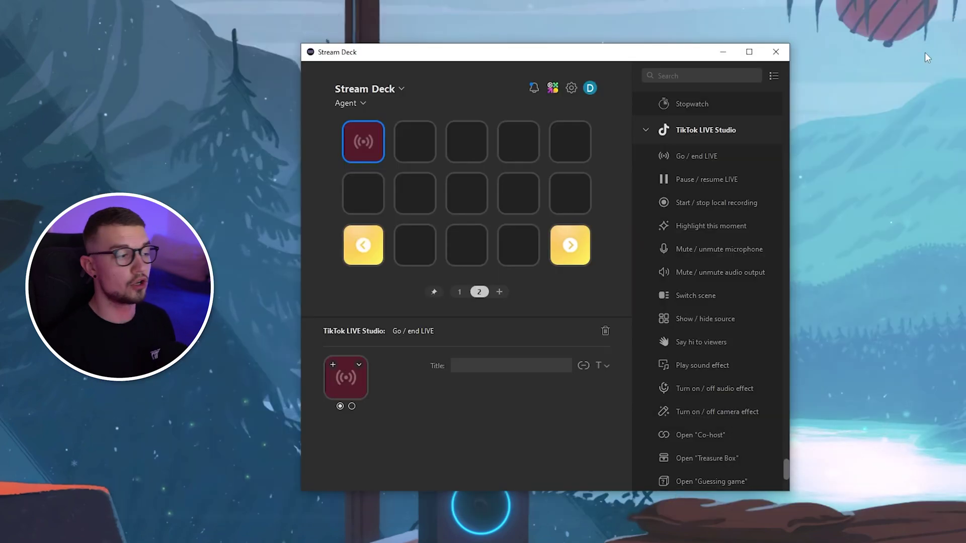